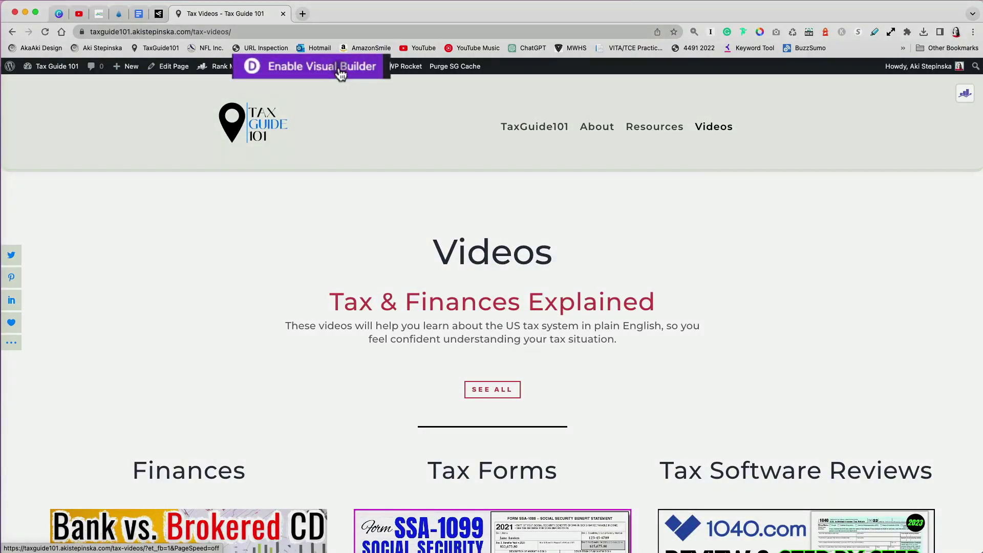
Try to open the Tax Videos page in the Divi Visual Builder and reload the builder once.
left_click(340, 73)
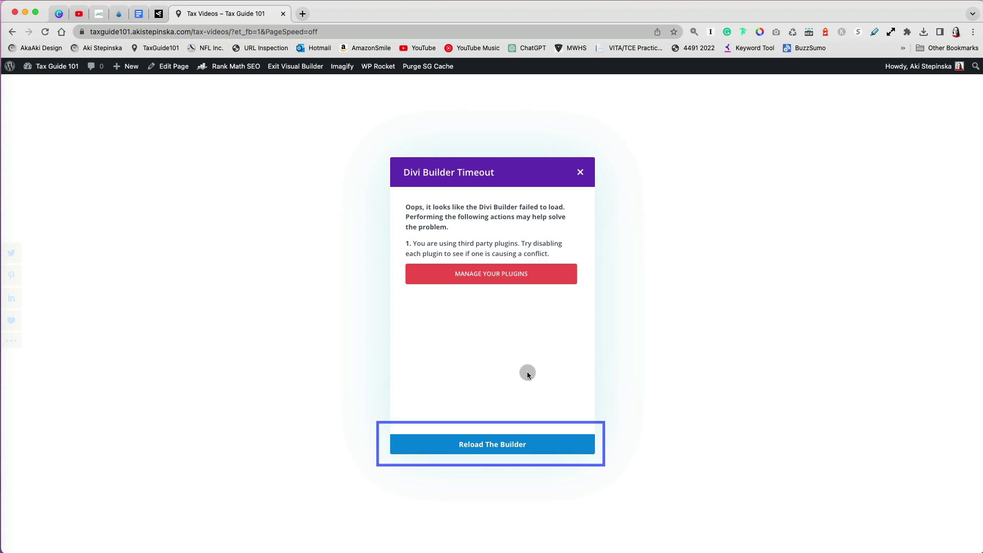
left_click(498, 444)
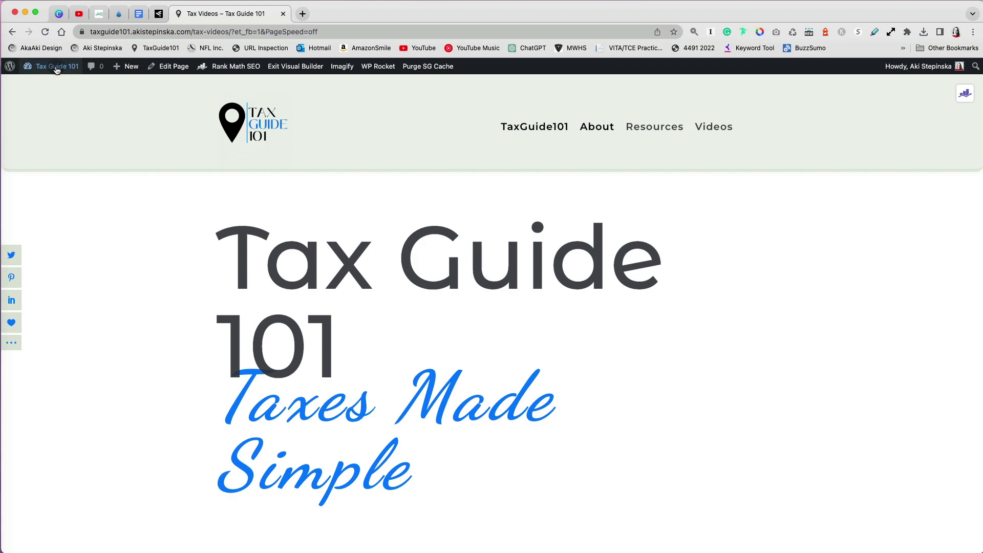
Go to the site's WordPress dashboard and open the Safe Mode section of the Divi Support Center.
left_click(55, 76)
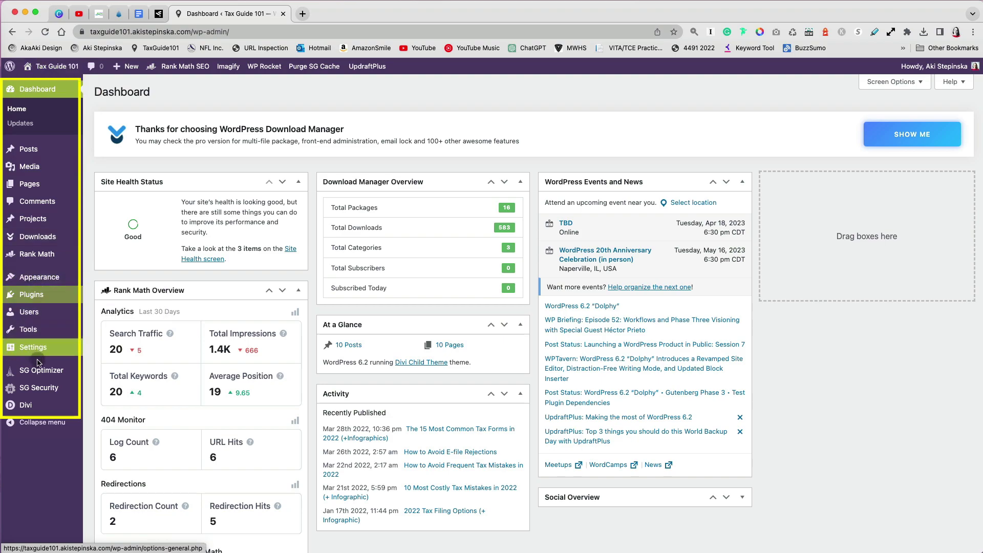
mouse_move(55, 407)
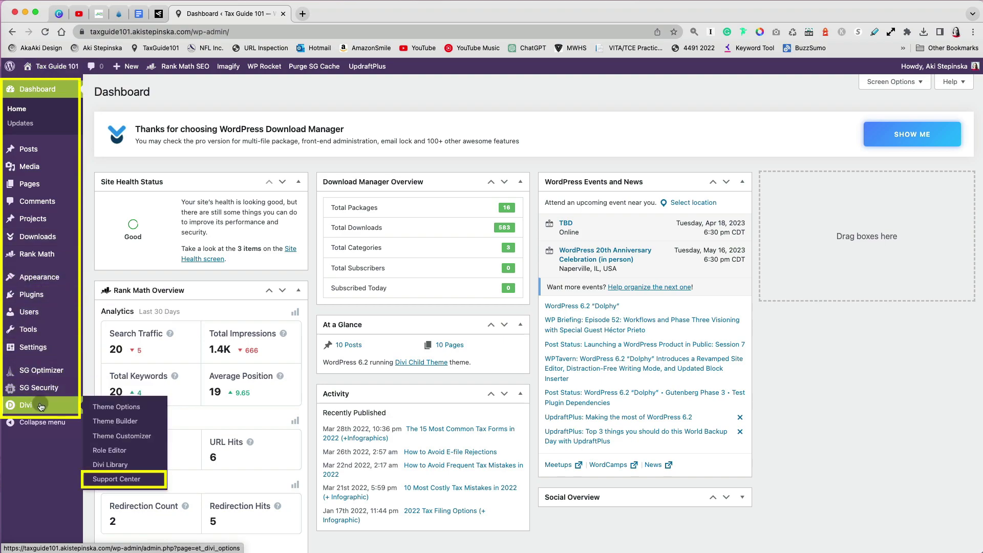
left_click(124, 480)
scroll(337, 403, "down", 10)
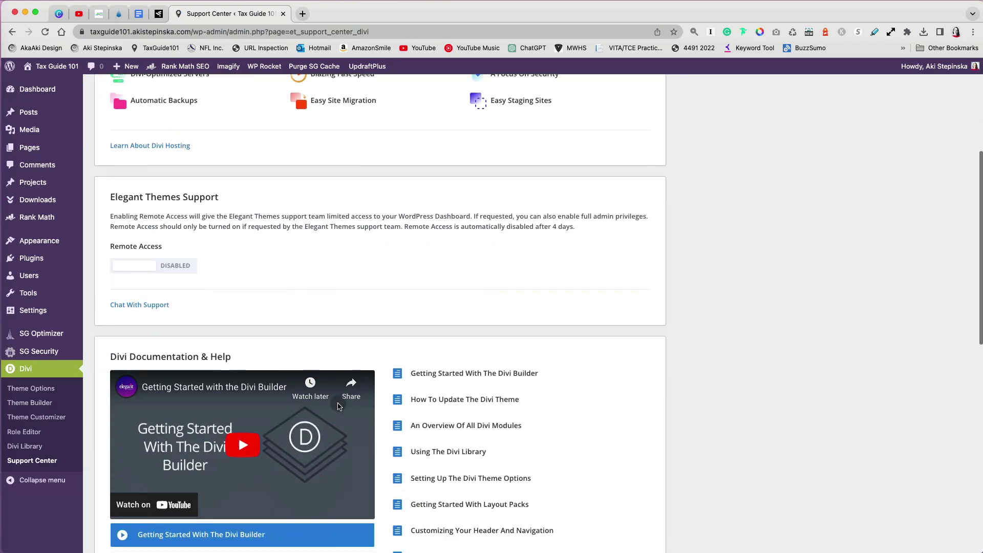
scroll(337, 402, "down", 5)
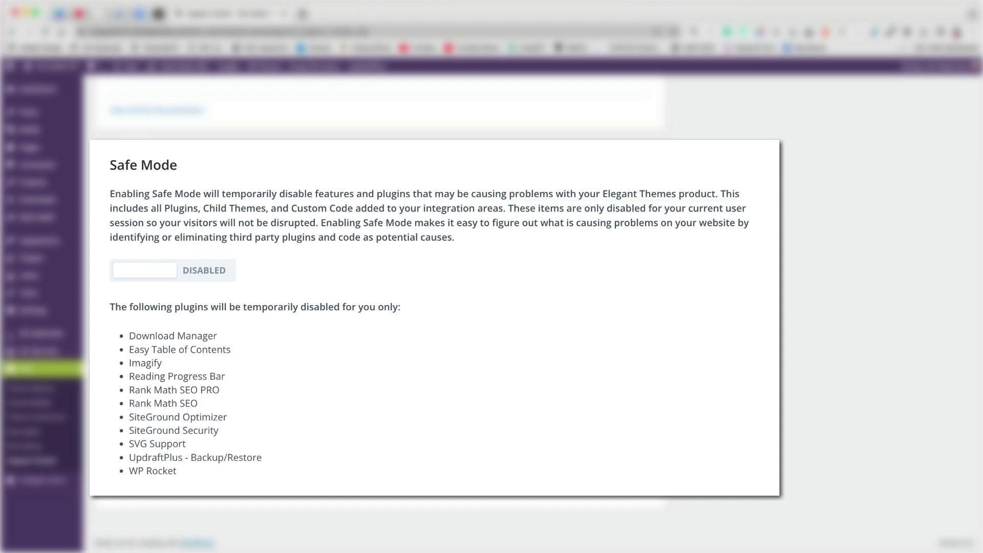
Read what Safe Mode disables, highlighting its description and the list of plugins from Download Manager to WP Rocket.
left_click_drag(295, 193, 718, 193)
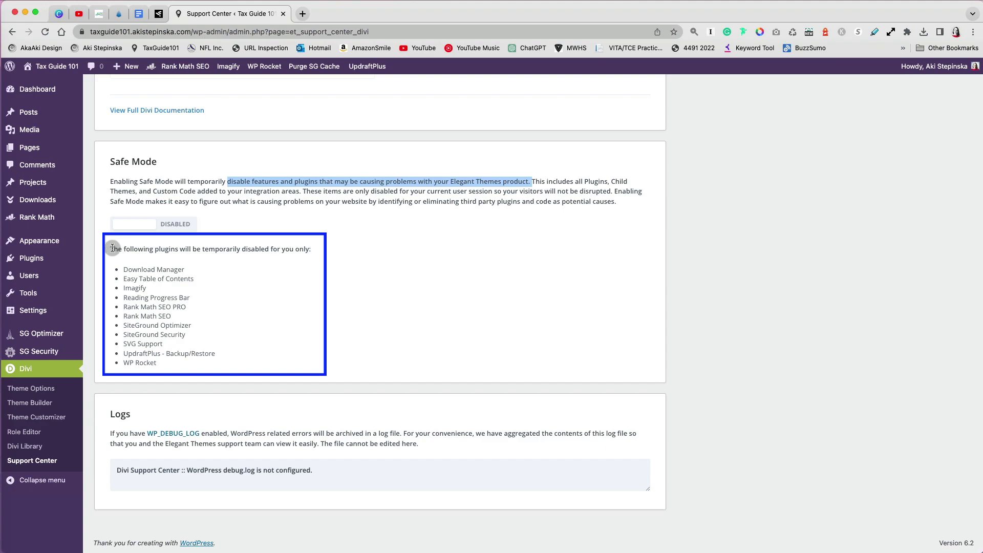
left_click_drag(110, 247, 321, 256)
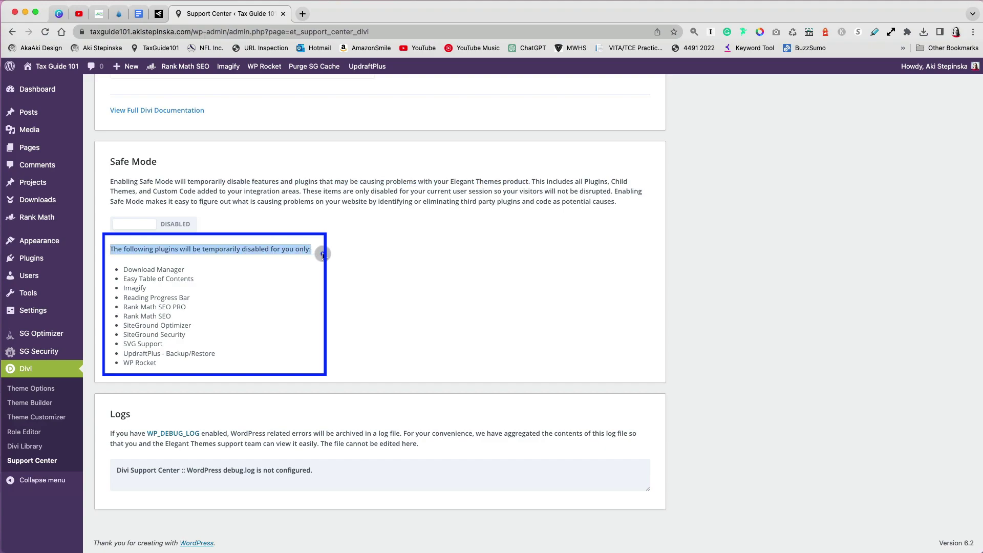
left_click(195, 275)
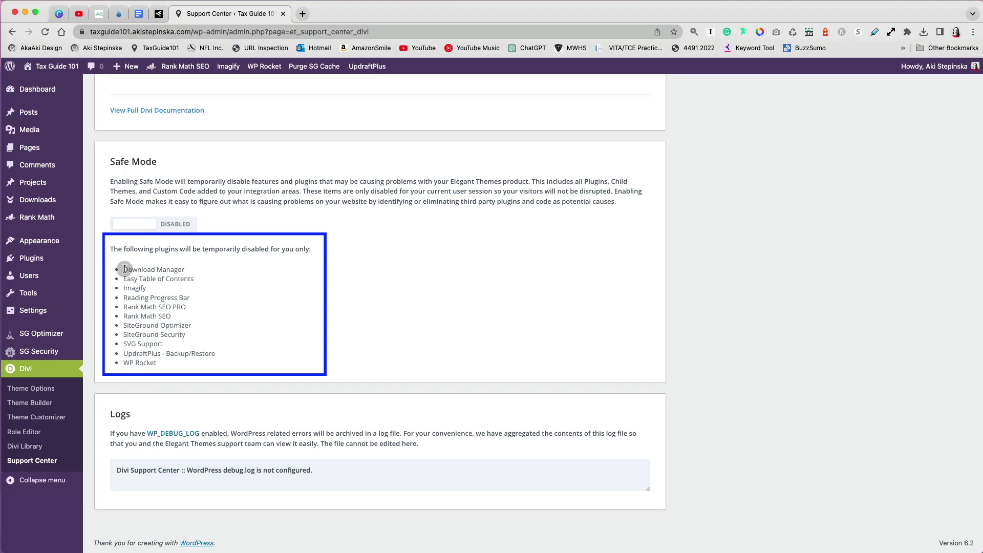
left_click_drag(125, 269, 188, 361)
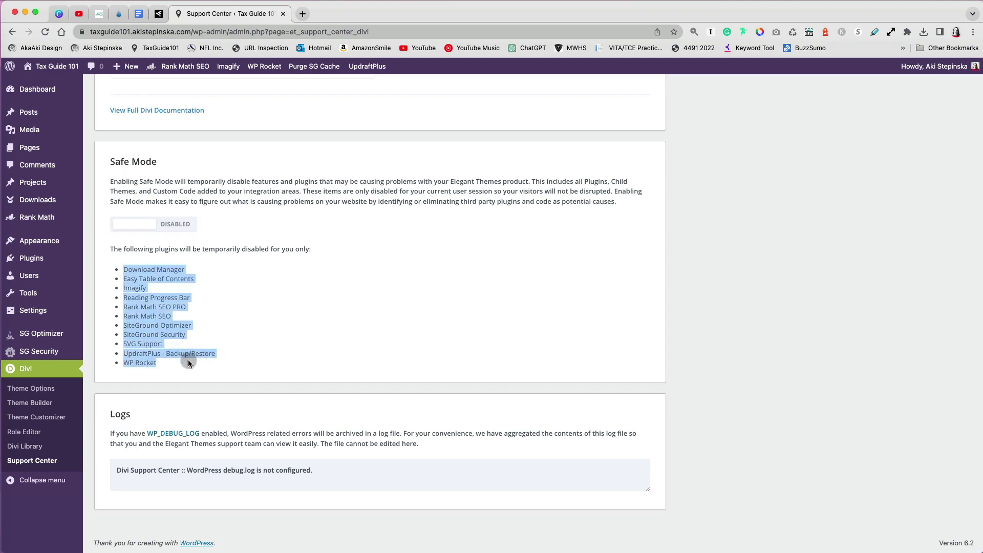
left_click(264, 335)
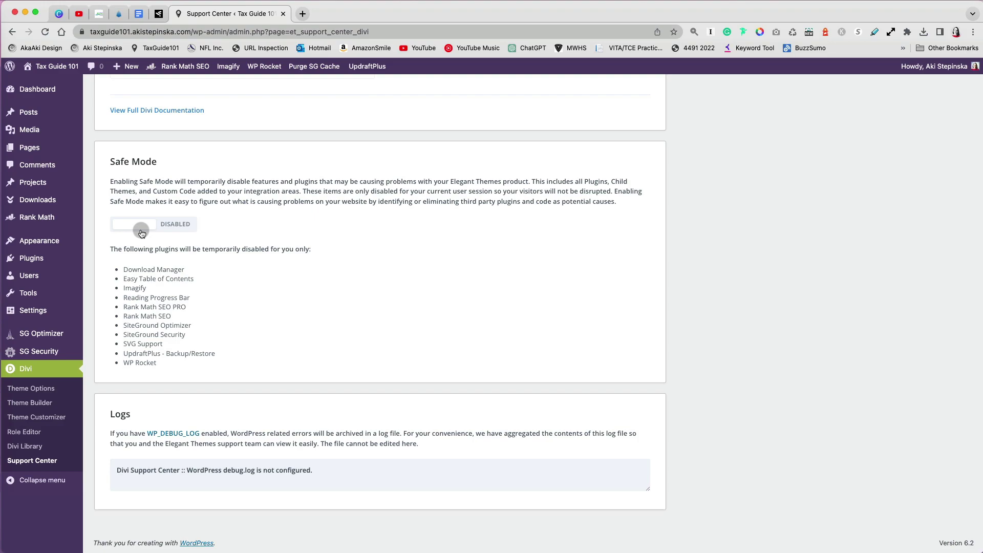
Review the installed plugins and which of them are active before changing Safe Mode.
mouse_move(56, 261)
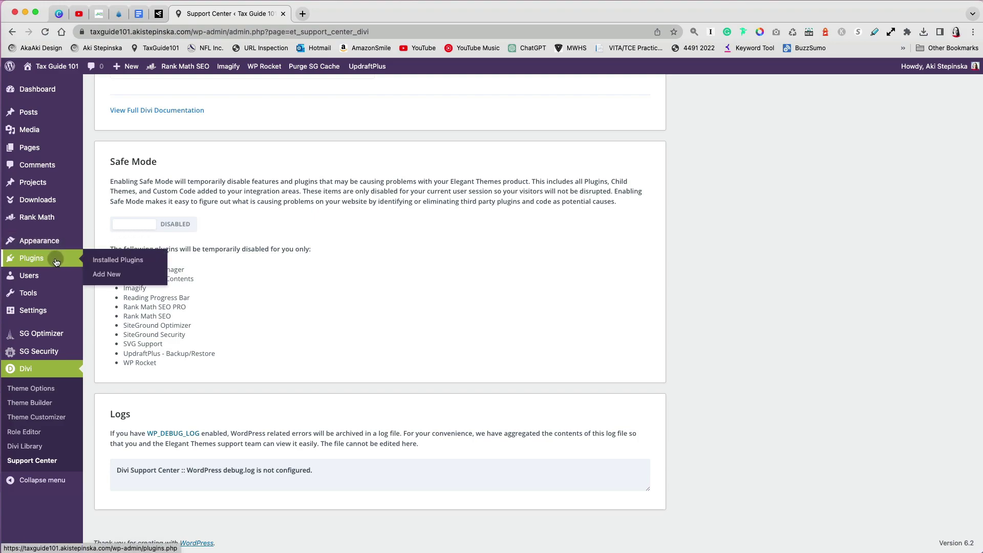
left_click(106, 261)
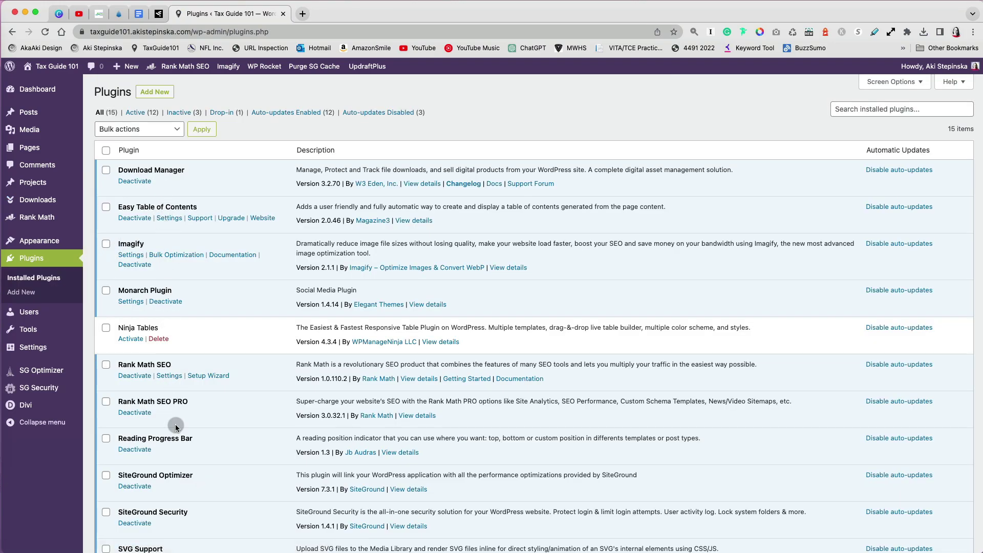
scroll(175, 424, "down", 5)
Return to the Divi Support Center and enable Safe Mode.
mouse_move(41, 408)
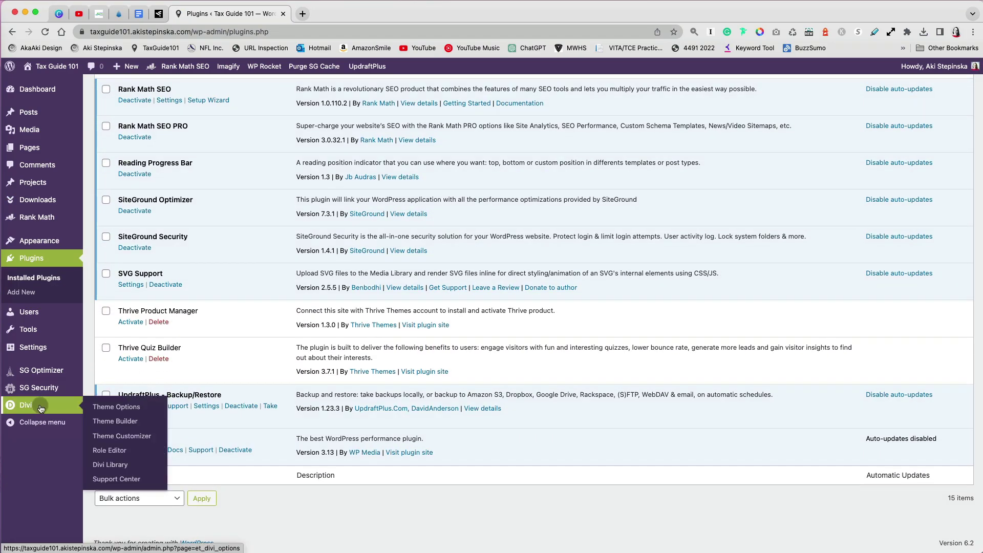
left_click(130, 479)
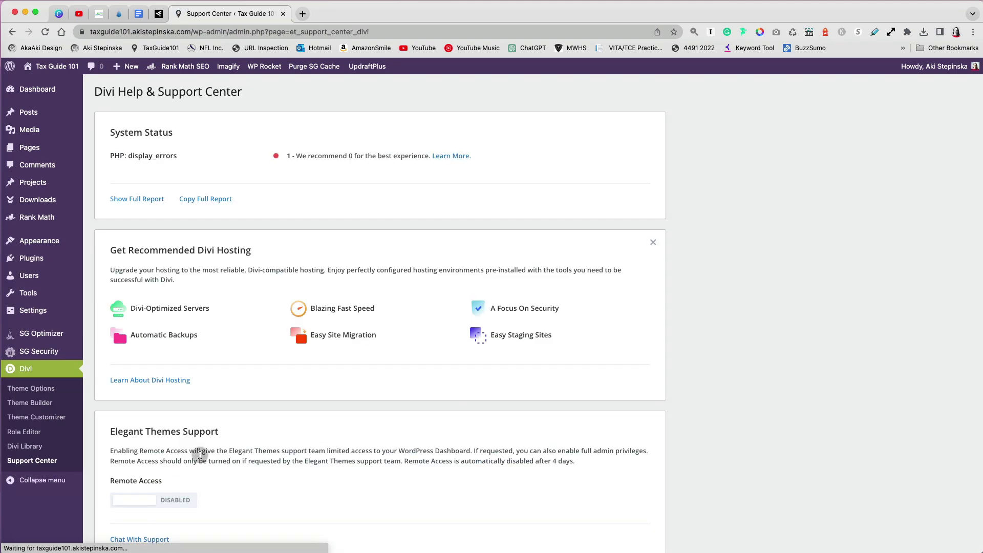
scroll(172, 460, "down", 15)
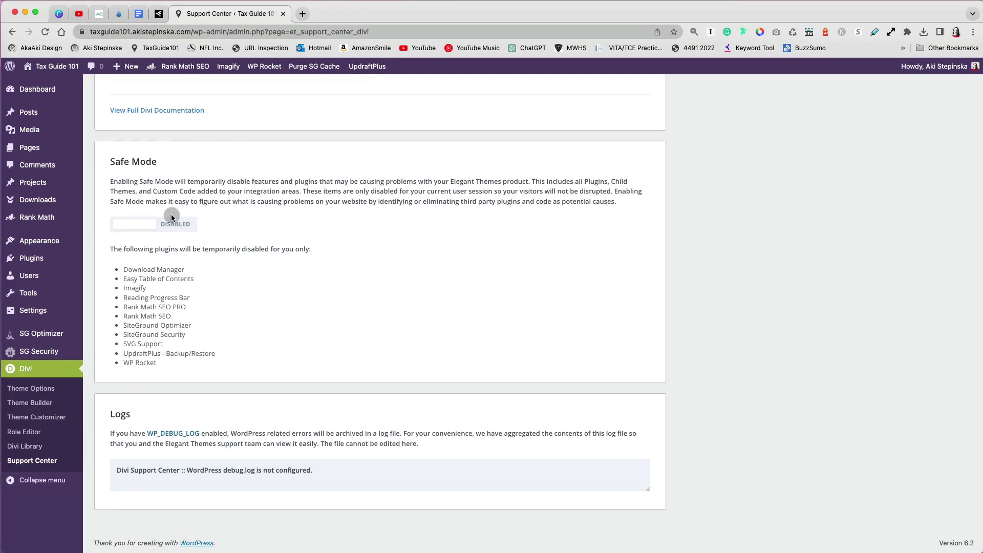
left_click(173, 228)
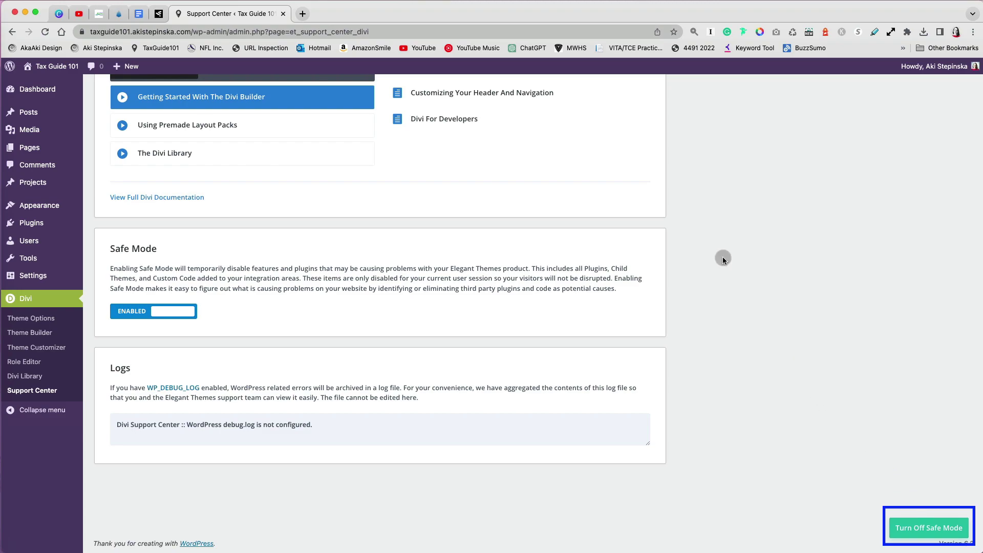
Visit the site's Tax Videos page and open it in the Visual Builder.
mouse_move(49, 72)
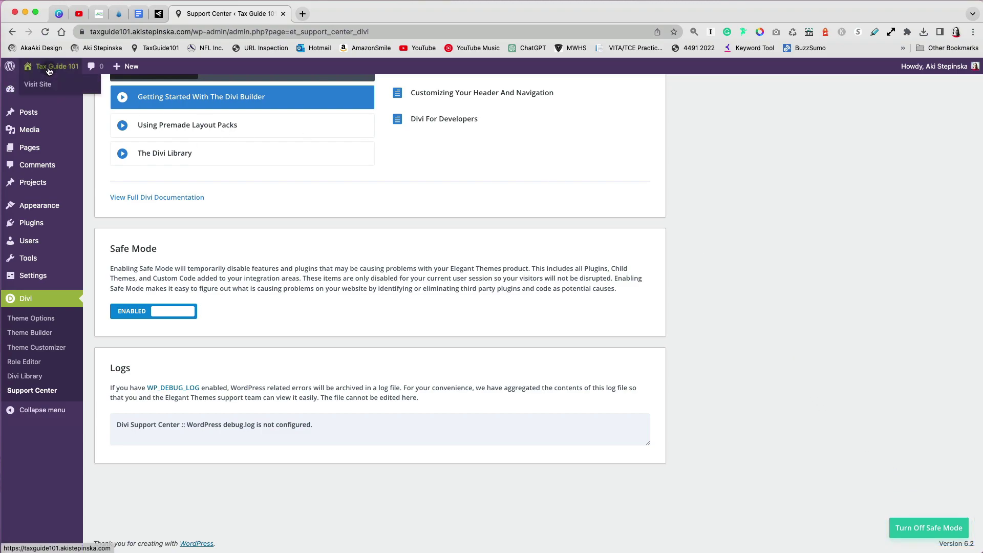
left_click(49, 72)
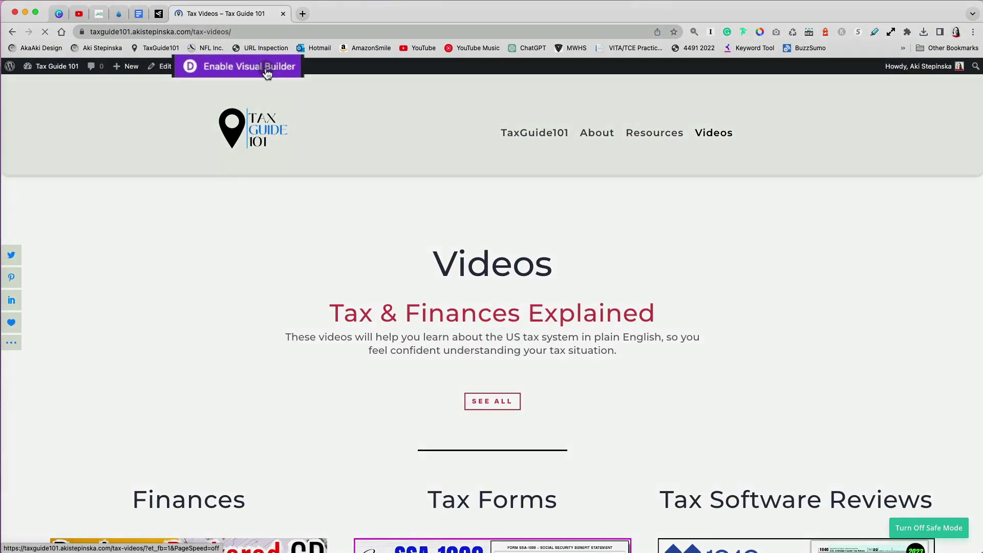
left_click(267, 73)
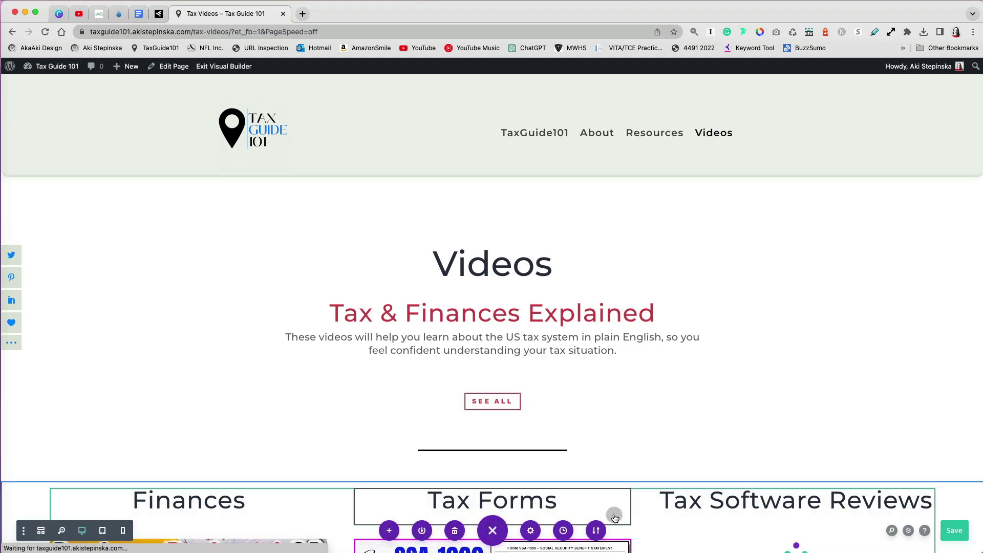
scroll(511, 531, "down", 5)
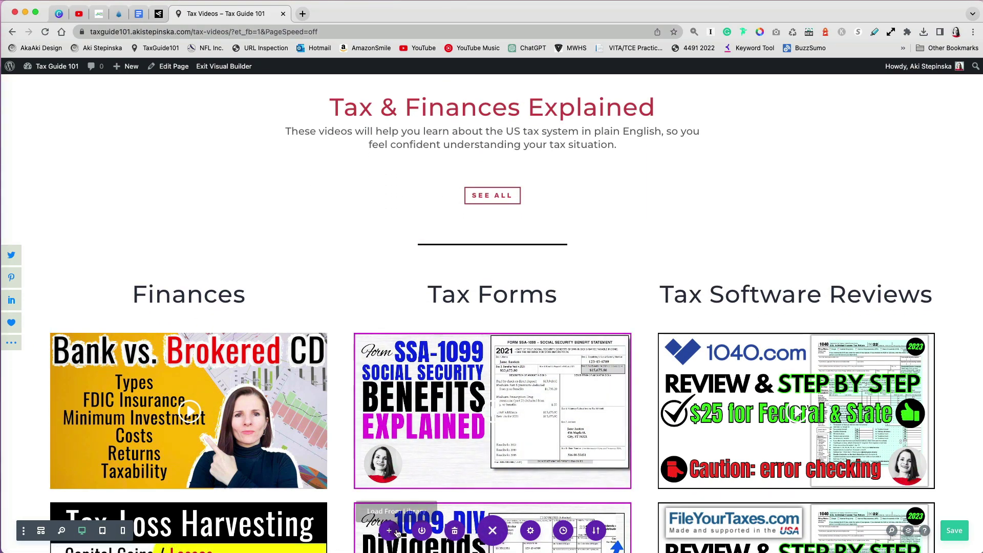
Display the options of the Form SSA-1099 video module and exit the Visual Builder, discarding the changes.
left_click(536, 363)
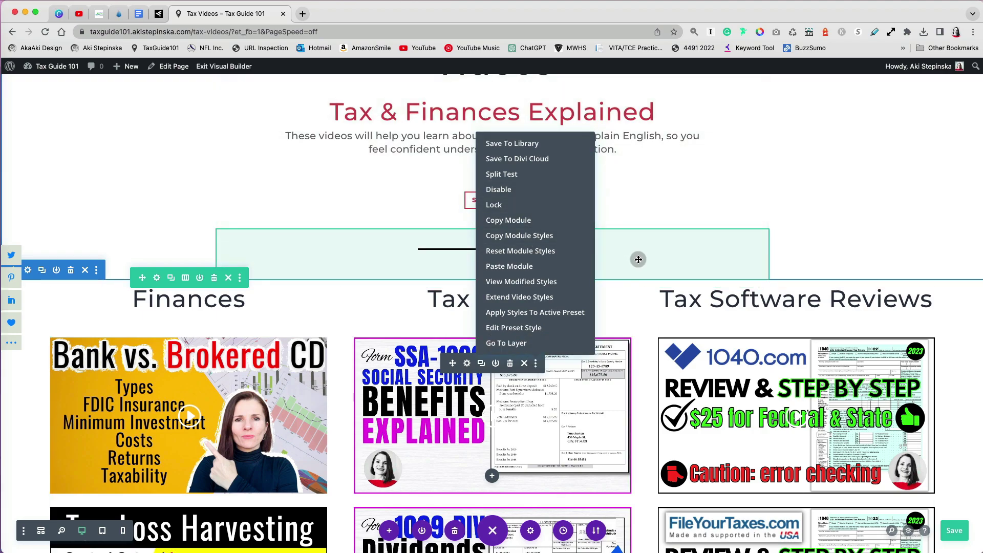
left_click(636, 256)
left_click(953, 532)
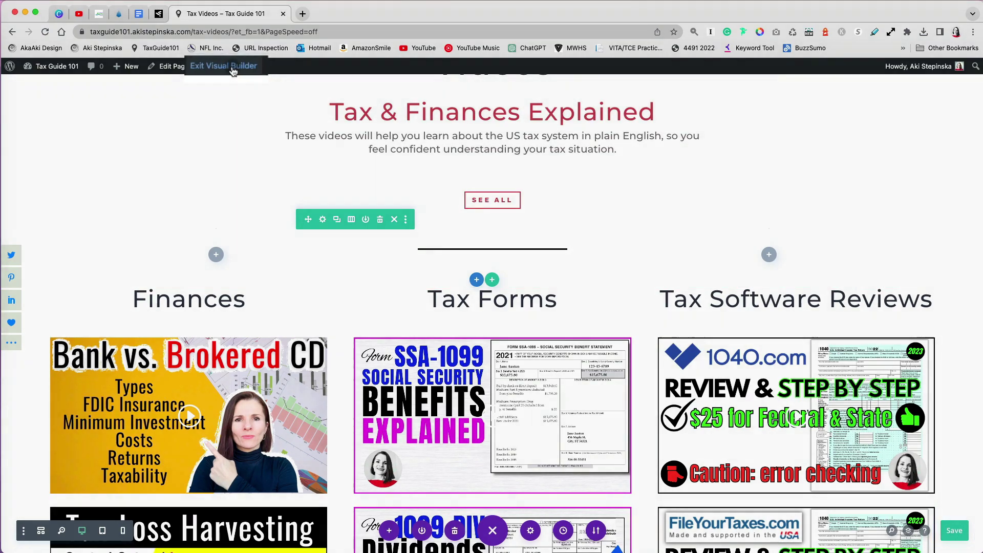
left_click(224, 66)
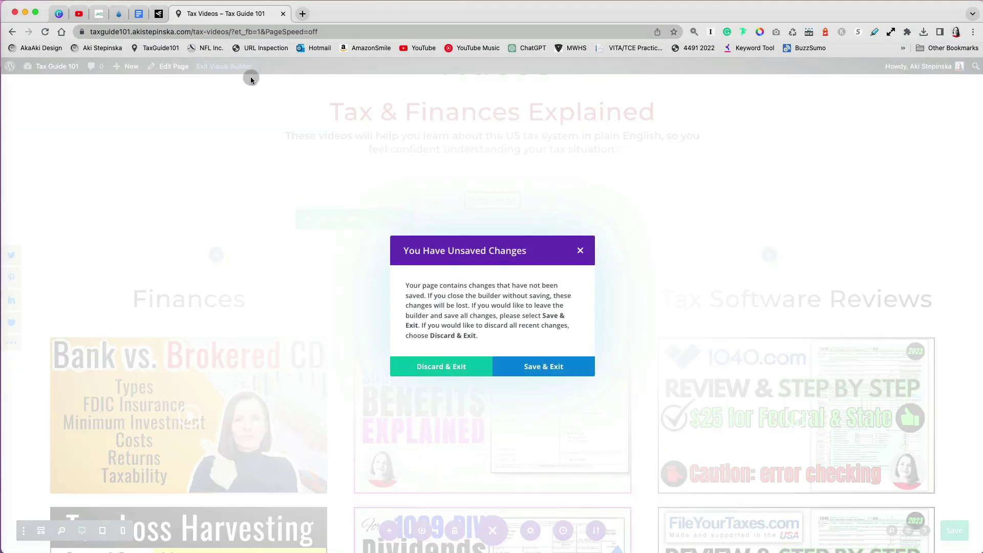
left_click(475, 369)
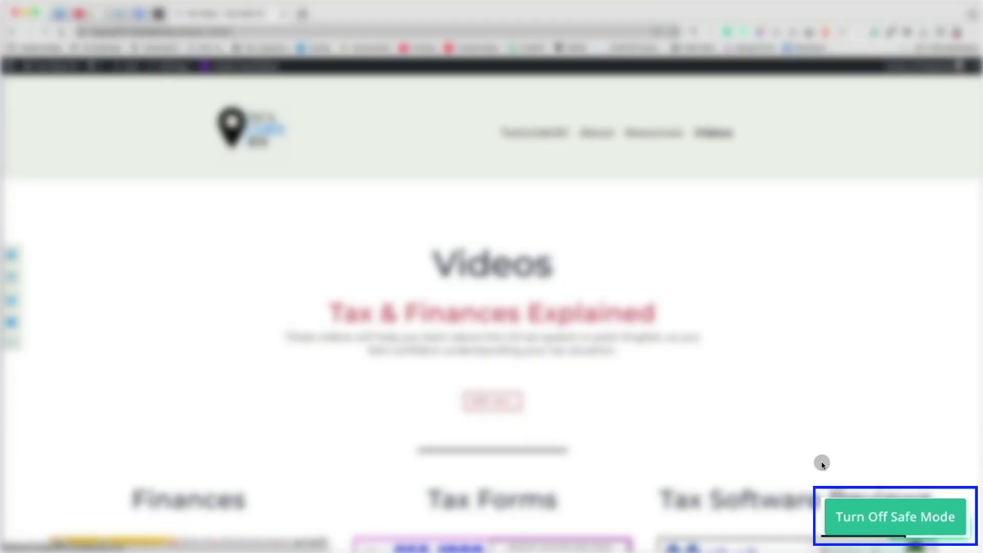
Go back to the dashboard's installed plugins and check which ones are deactivated in Safe Mode.
scroll(492, 307, "down", 5)
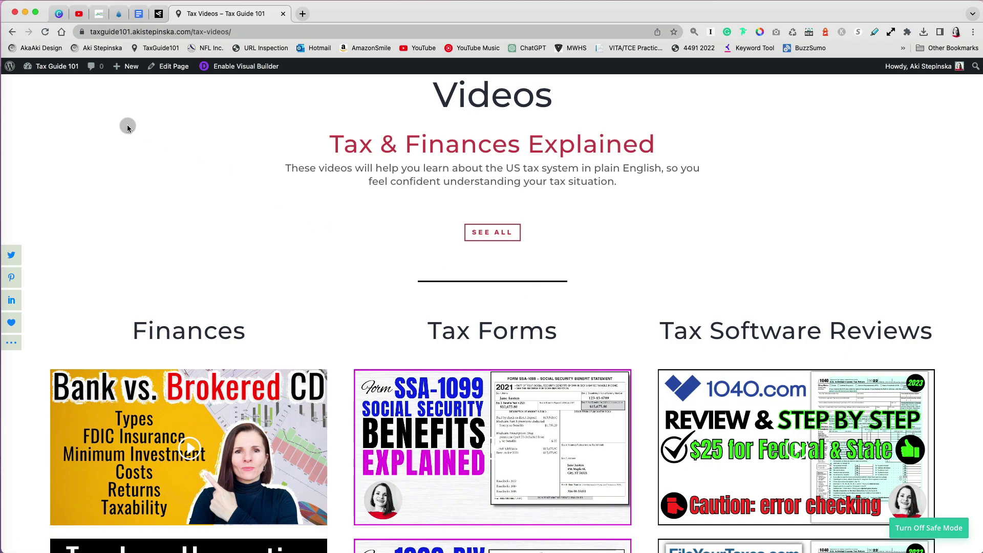
mouse_move(69, 72)
left_click(55, 90)
mouse_move(56, 260)
left_click(102, 263)
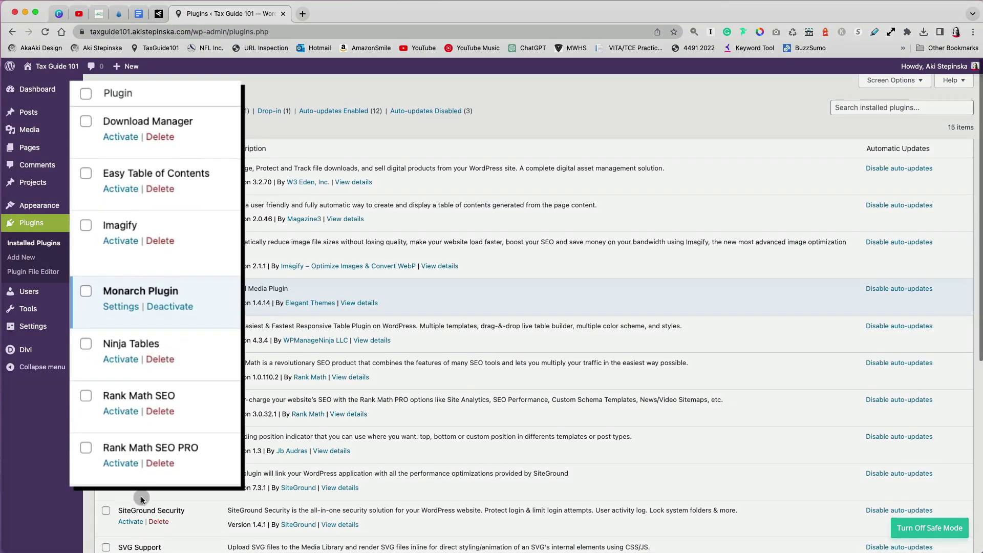
scroll(140, 496, "down", 5)
scroll(142, 501, "up", 5)
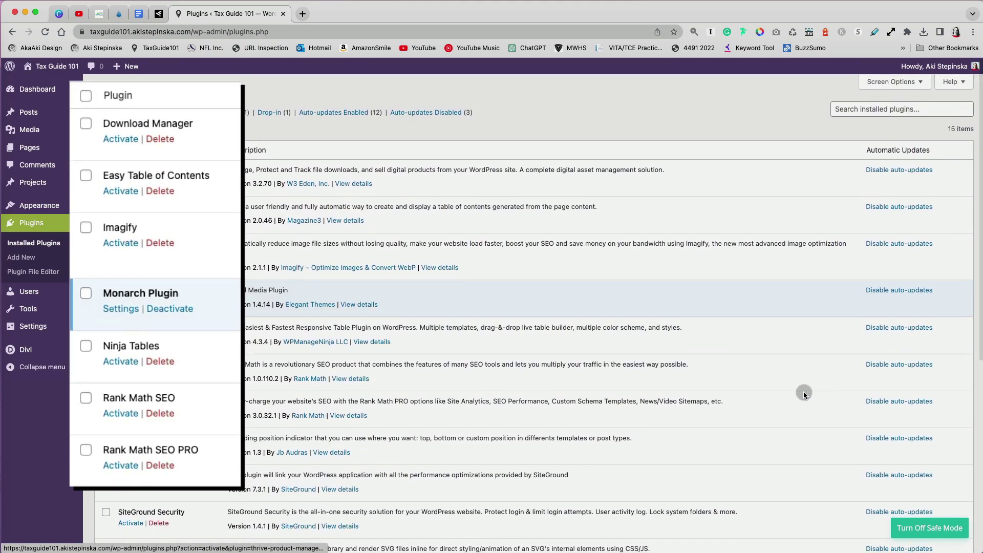
Turn off Safe Mode and return to the Videos page on the site.
left_click(922, 532)
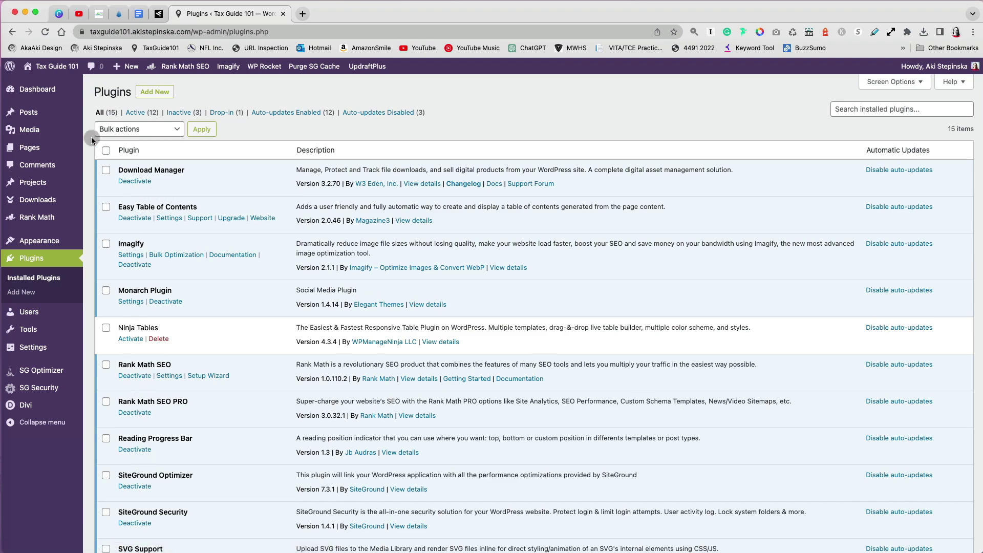
left_click(48, 67)
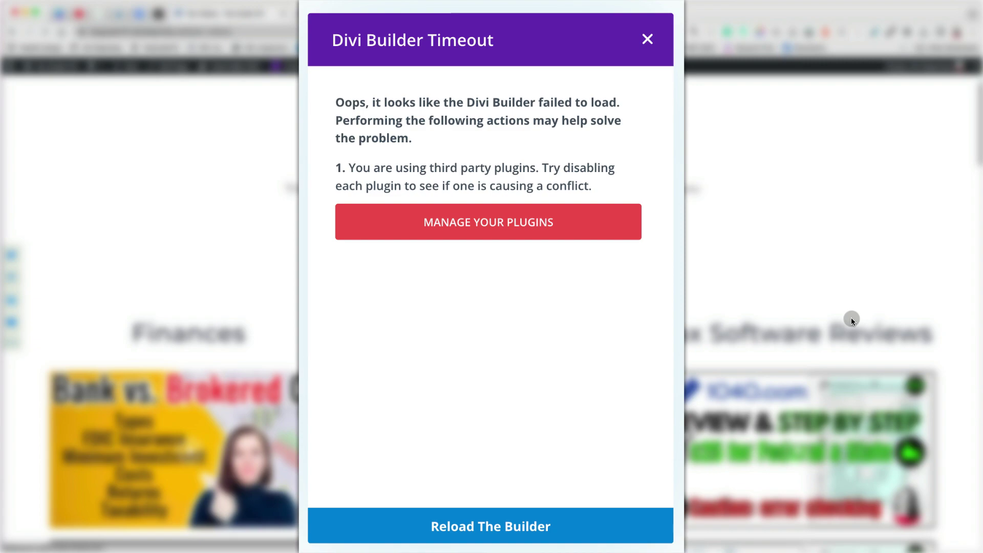
scroll(852, 321, "down", 10)
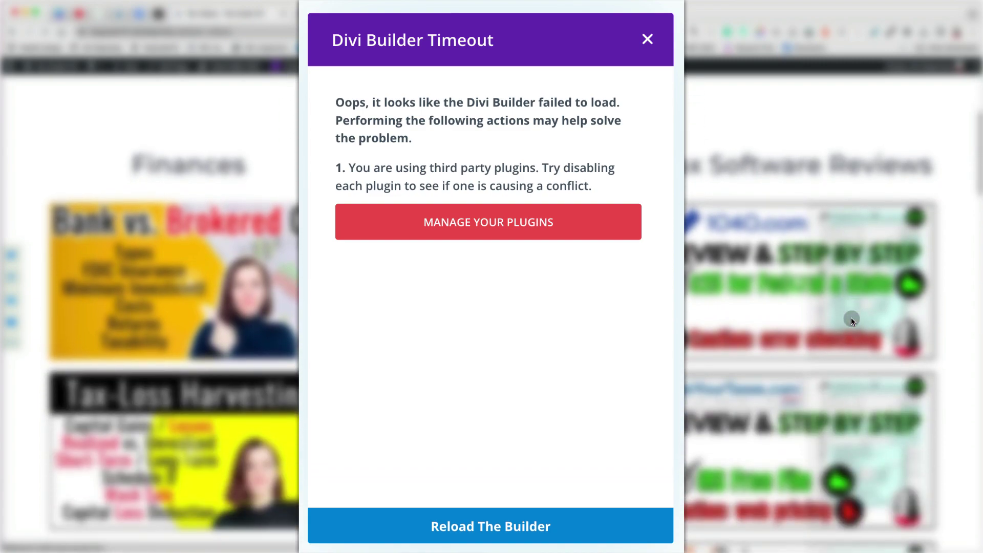
scroll(852, 320, "up", 15)
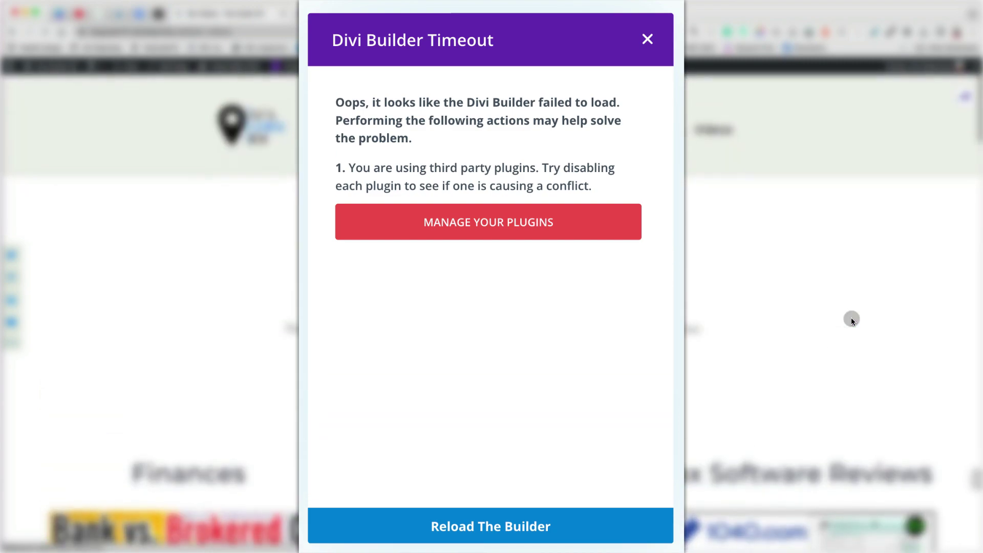